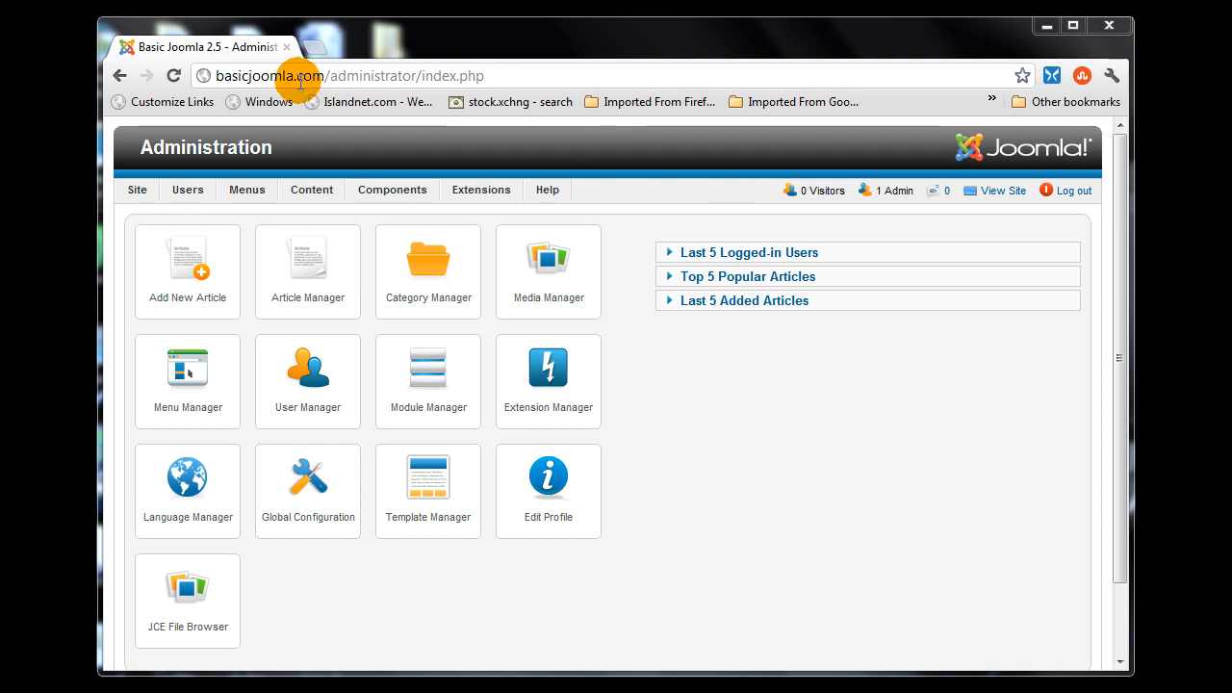
- Open the Media Manager from the site administration
{"action": "left_click", "coordinate": [317, 188]}
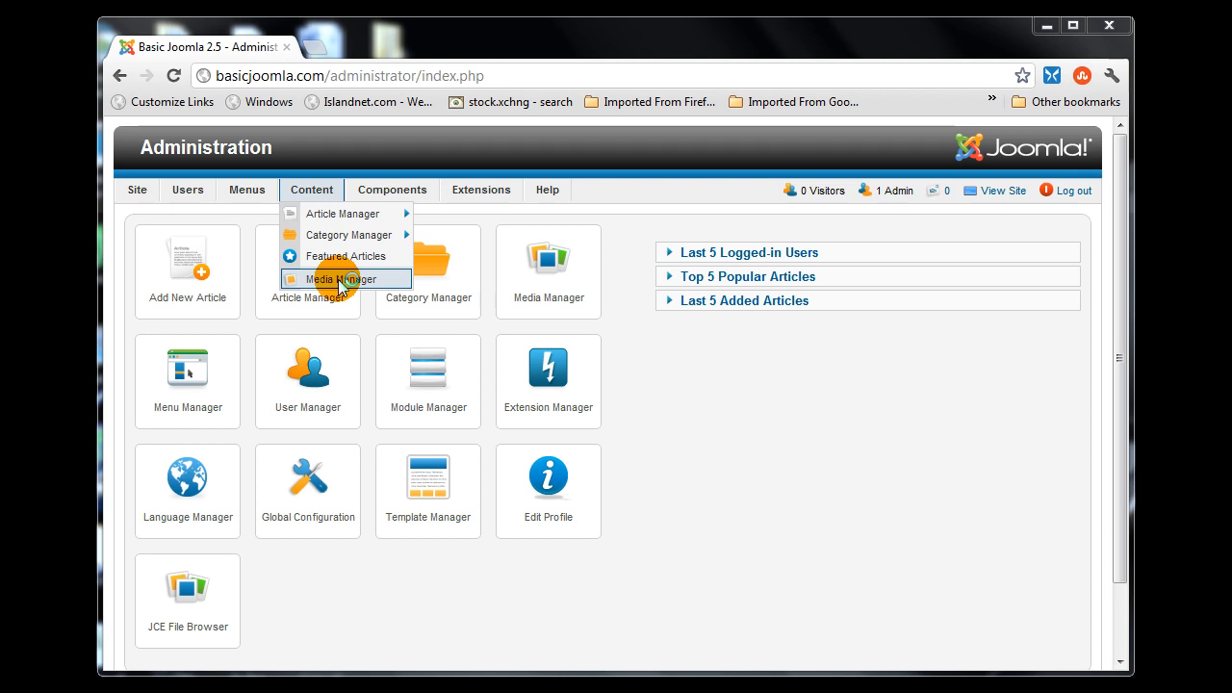
{"action": "left_click", "coordinate": [140, 191]}
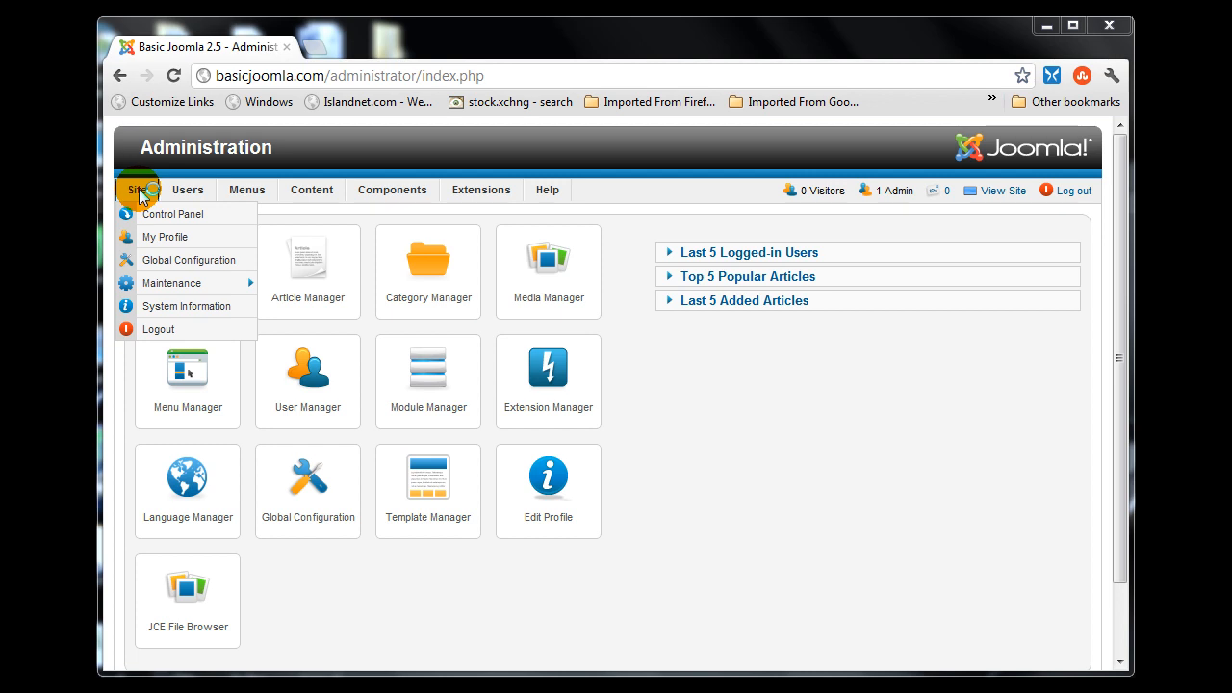
{"action": "mouse_move", "coordinate": [298, 193]}
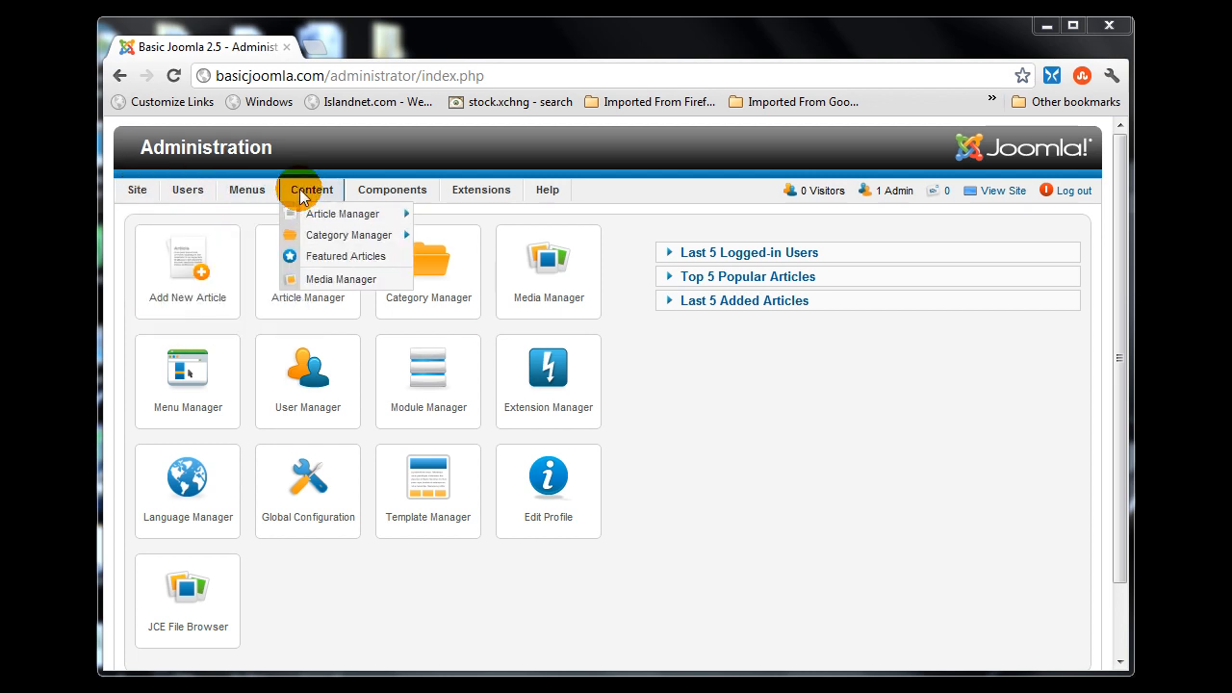
{"action": "left_click", "coordinate": [336, 280]}
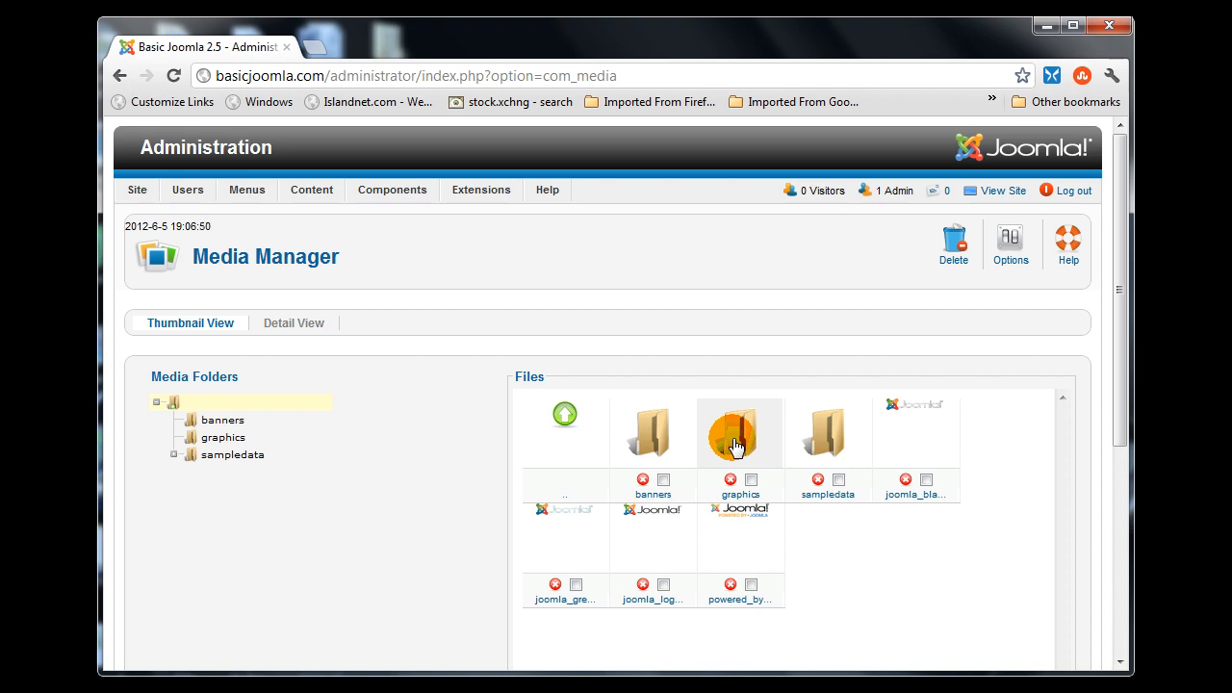
- Browse to the parks folder inside sampledata and preview its lake banner image at full size
{"action": "left_click", "coordinate": [812, 441]}
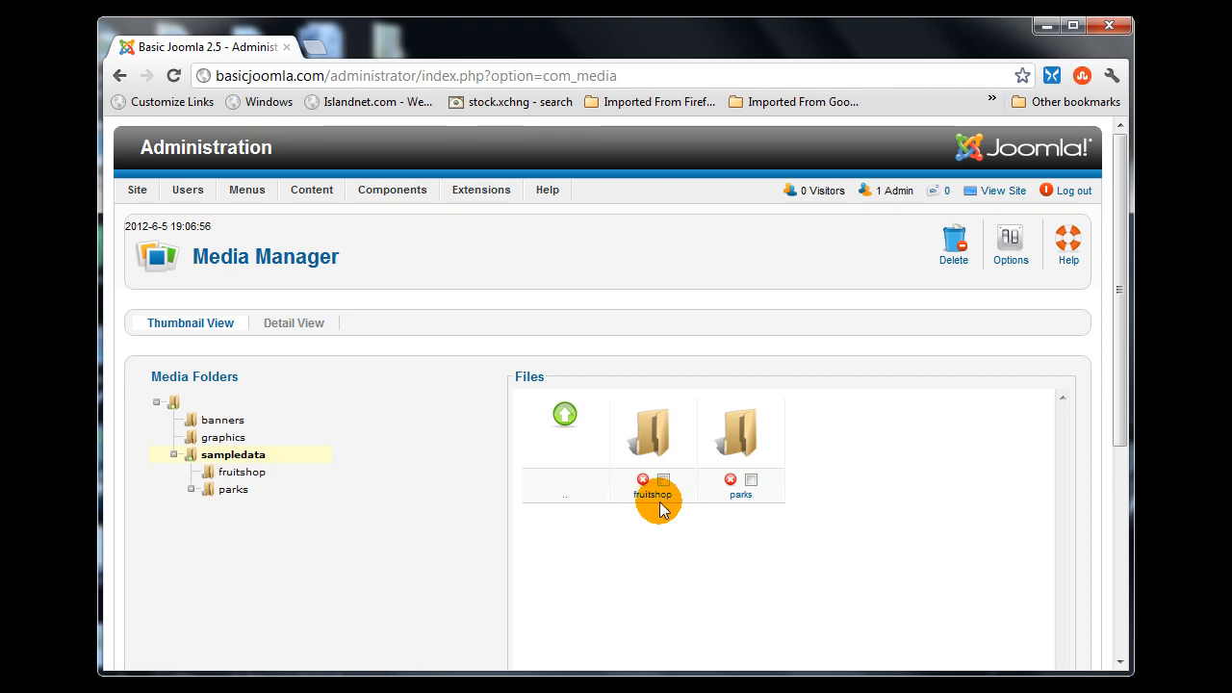
{"action": "left_click", "coordinate": [736, 444]}
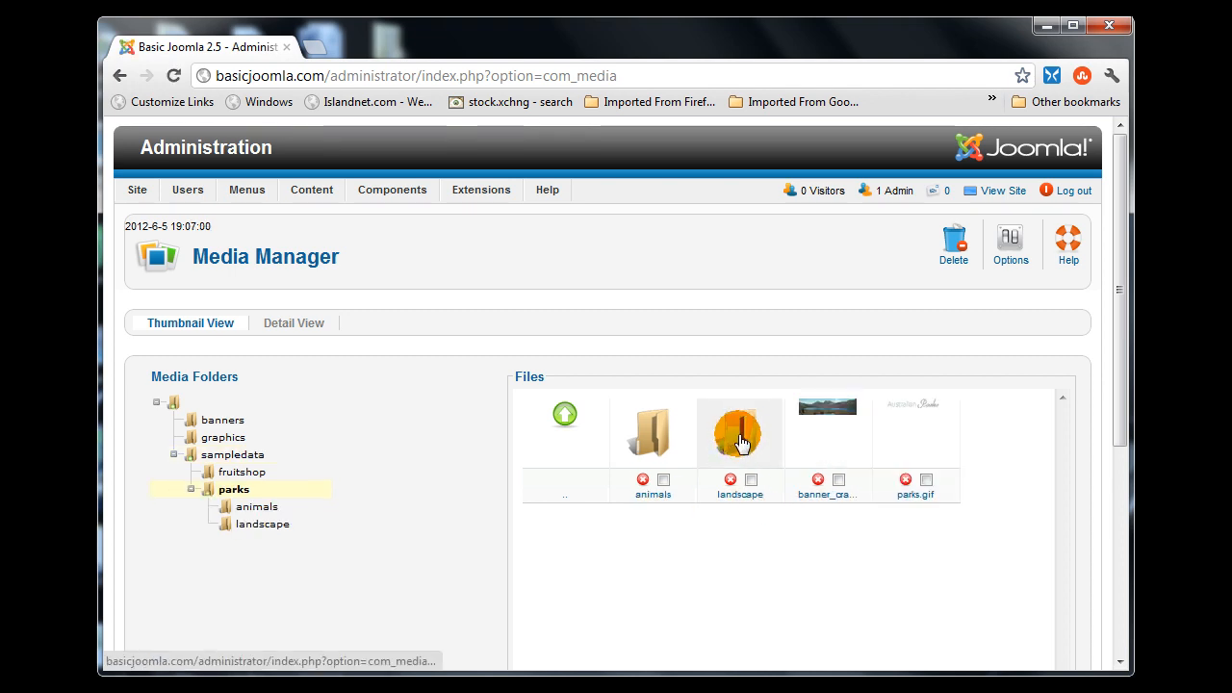
{"action": "left_click", "coordinate": [821, 414]}
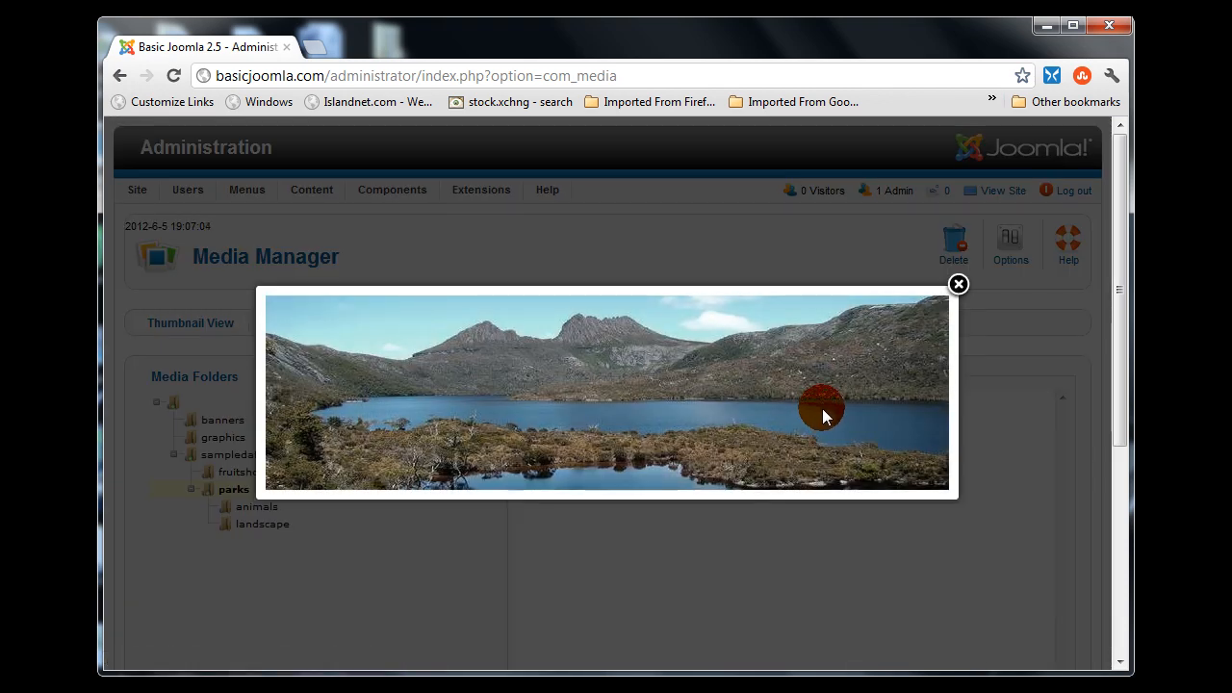
{"action": "left_click", "coordinate": [959, 284]}
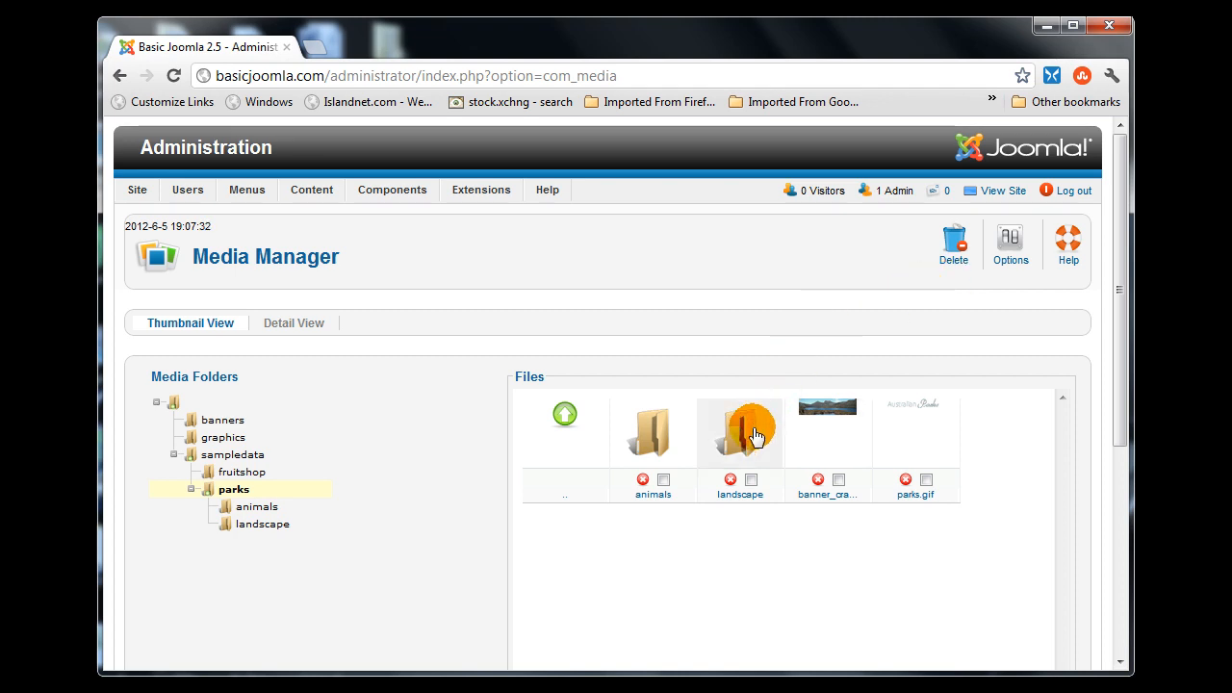
- Open the animals folder inside parks and preview the 180px_koala_ag1.jpg image and the 180px image beside it
{"action": "left_click", "coordinate": [660, 431]}
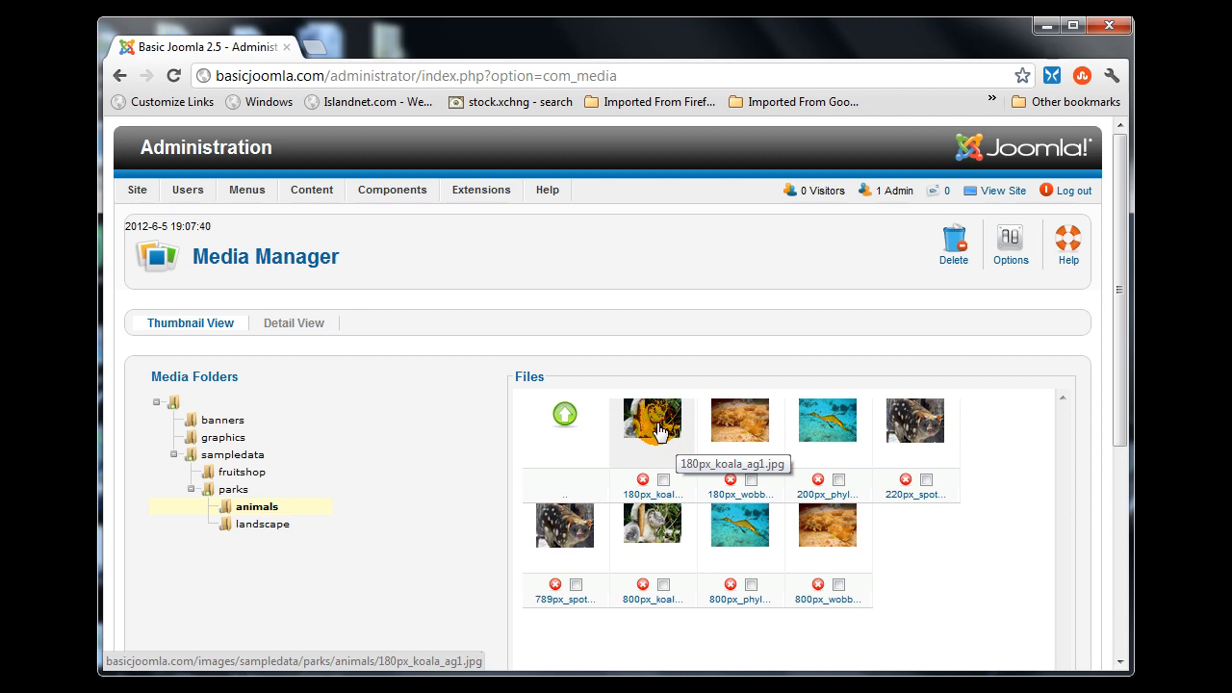
{"action": "left_click", "coordinate": [658, 433]}
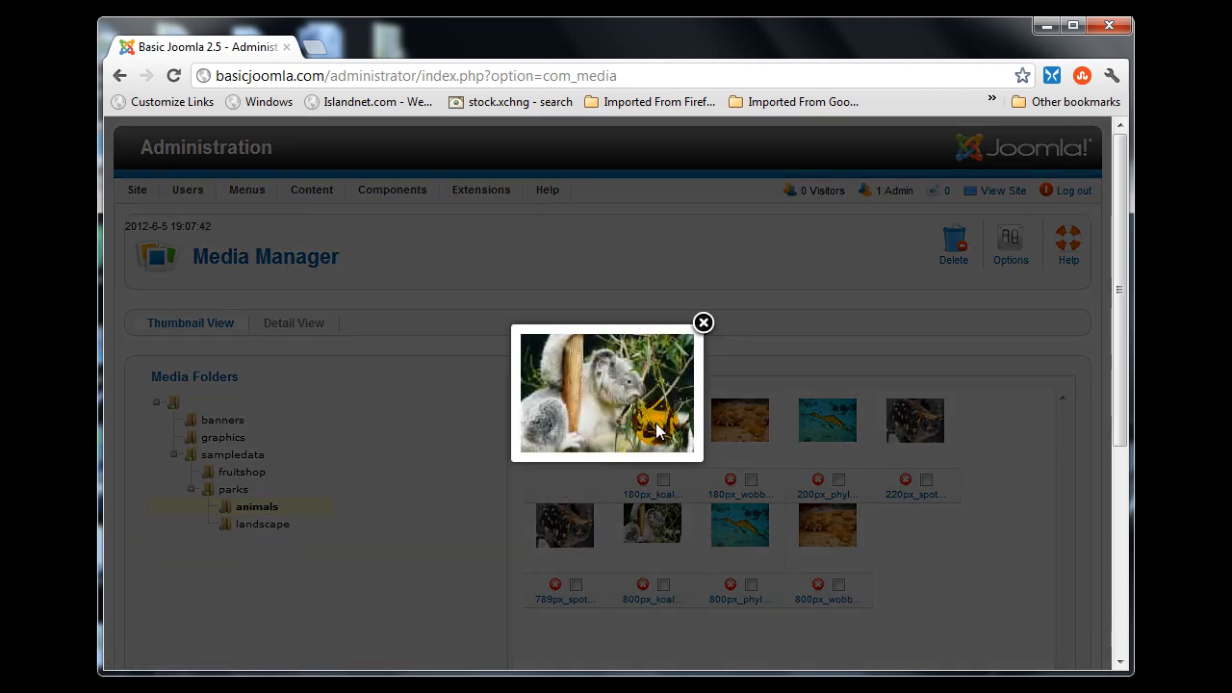
{"action": "left_click", "coordinate": [703, 322]}
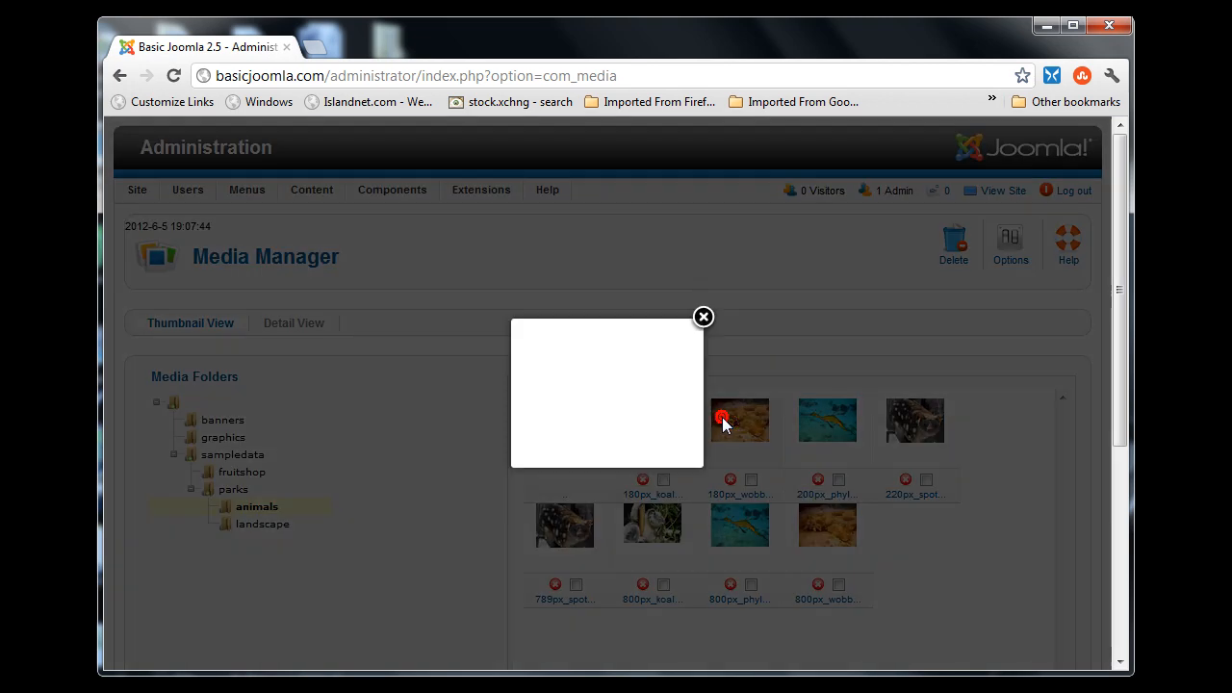
{"action": "left_click", "coordinate": [700, 317]}
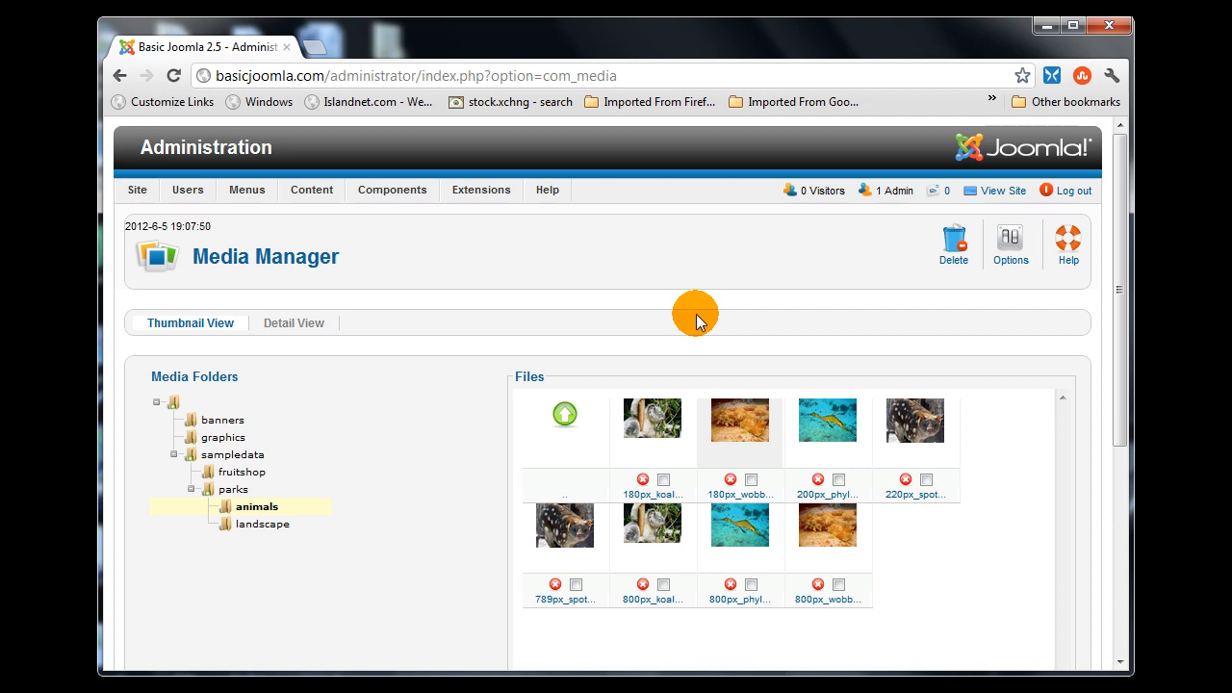
- Go back up to sampledata, view the contents of the banners folder, and return to the root media folder
{"action": "left_click", "coordinate": [568, 424]}
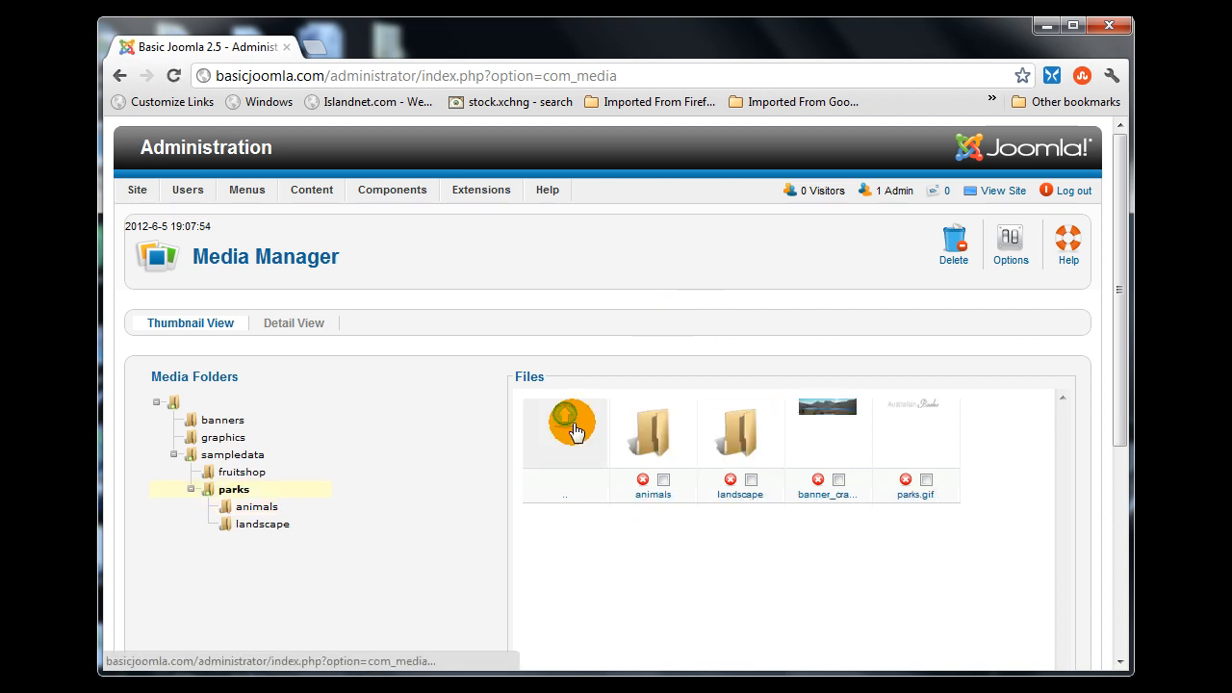
{"action": "left_click", "coordinate": [572, 430]}
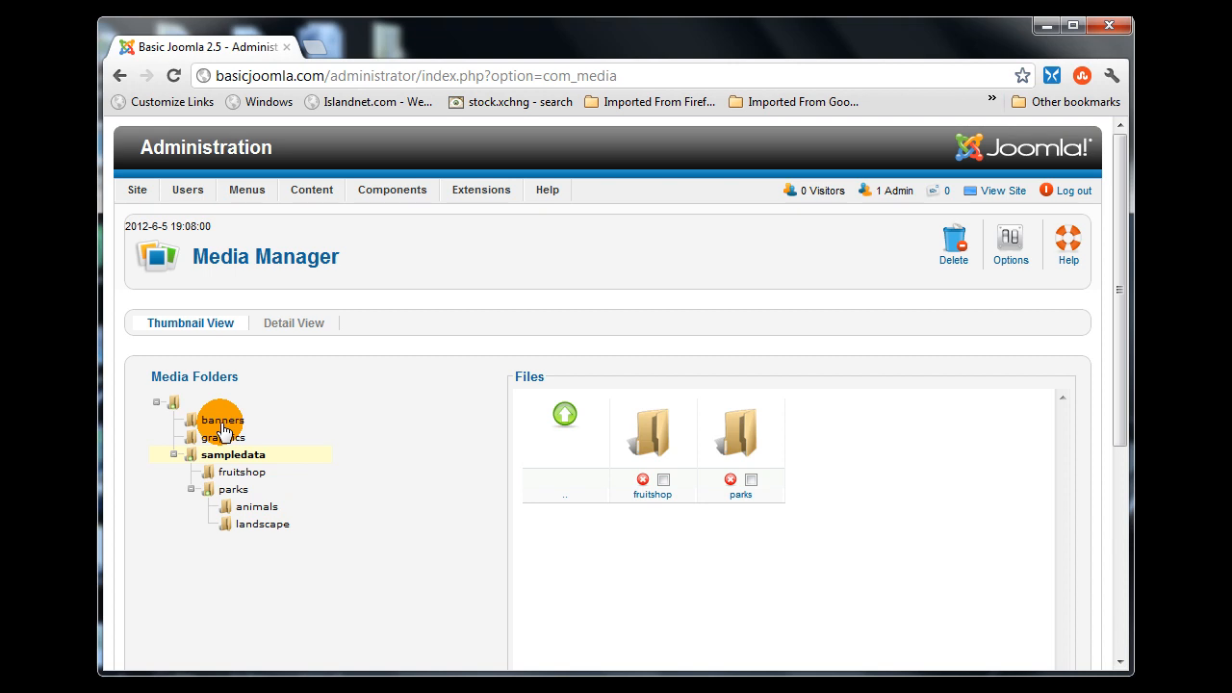
{"action": "left_click", "coordinate": [222, 423]}
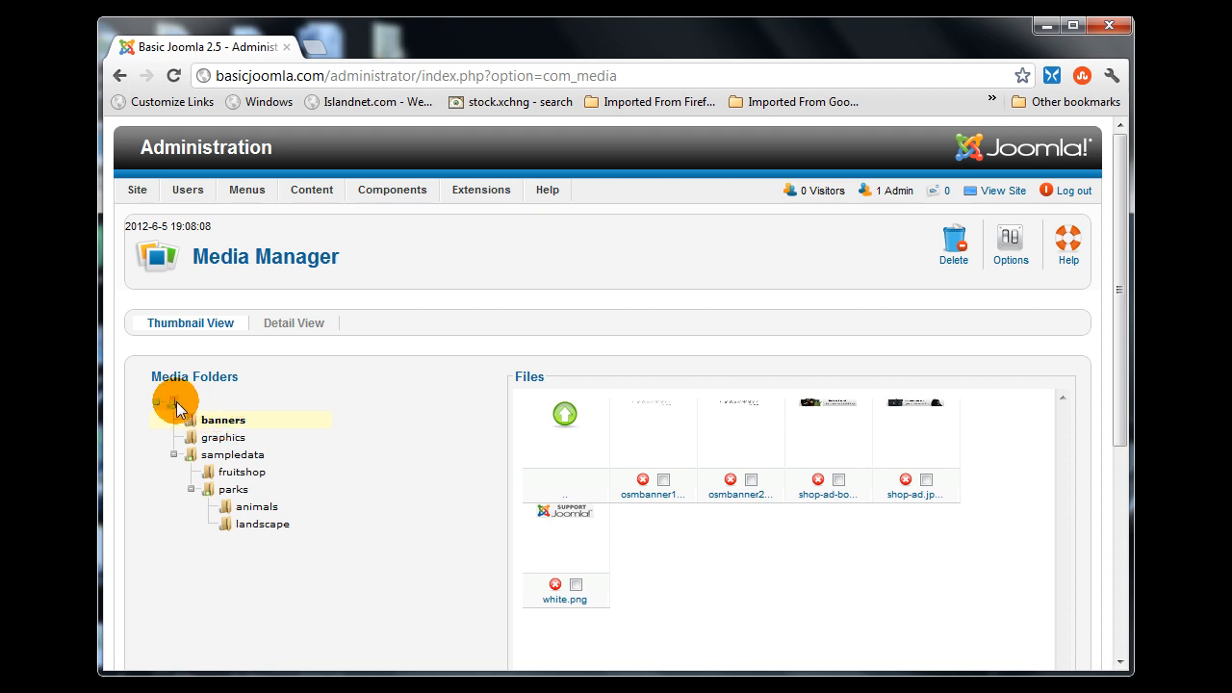
{"action": "left_click", "coordinate": [570, 416]}
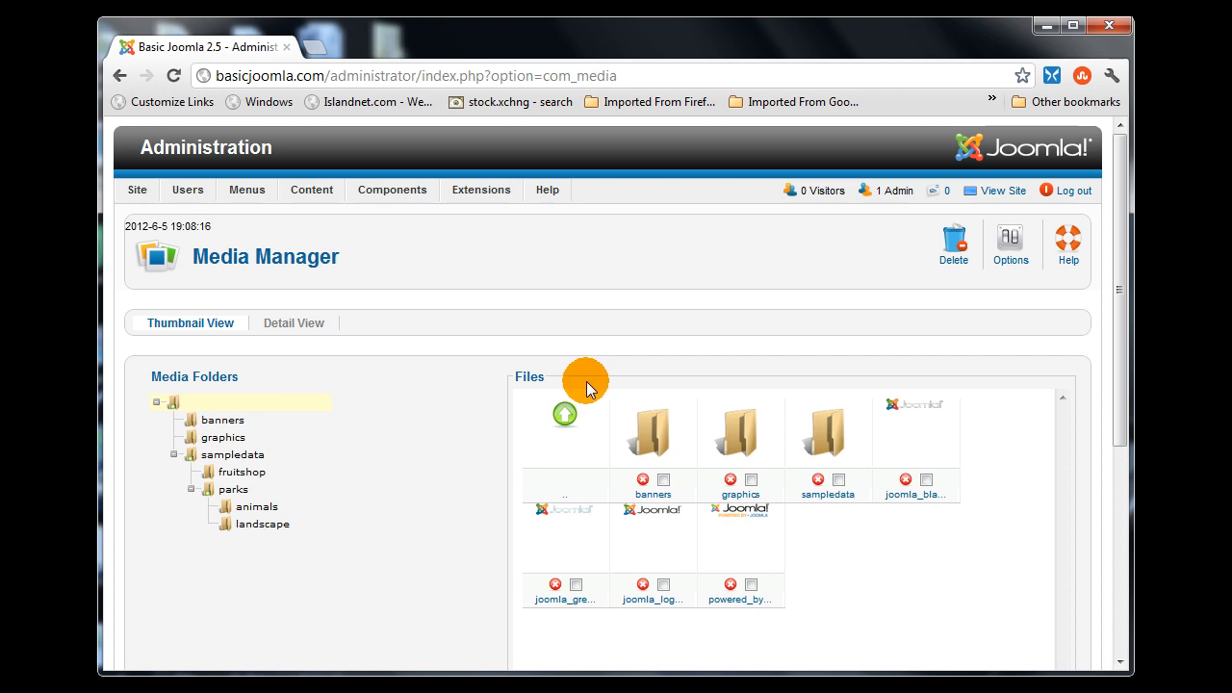
- Create a folder named test in the root images folder
{"action": "scroll", "coordinate": [718, 366], "scroll_direction": "down", "scroll_amount": 2}
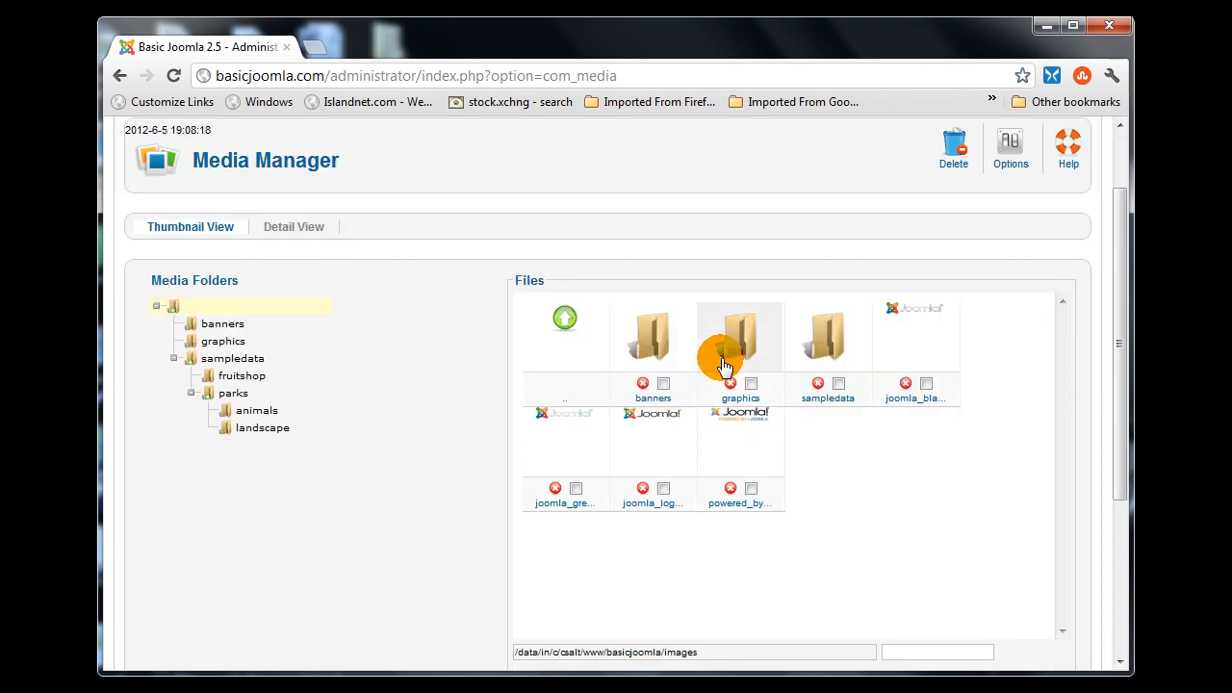
{"action": "scroll", "coordinate": [721, 361], "scroll_direction": "down", "scroll_amount": 1}
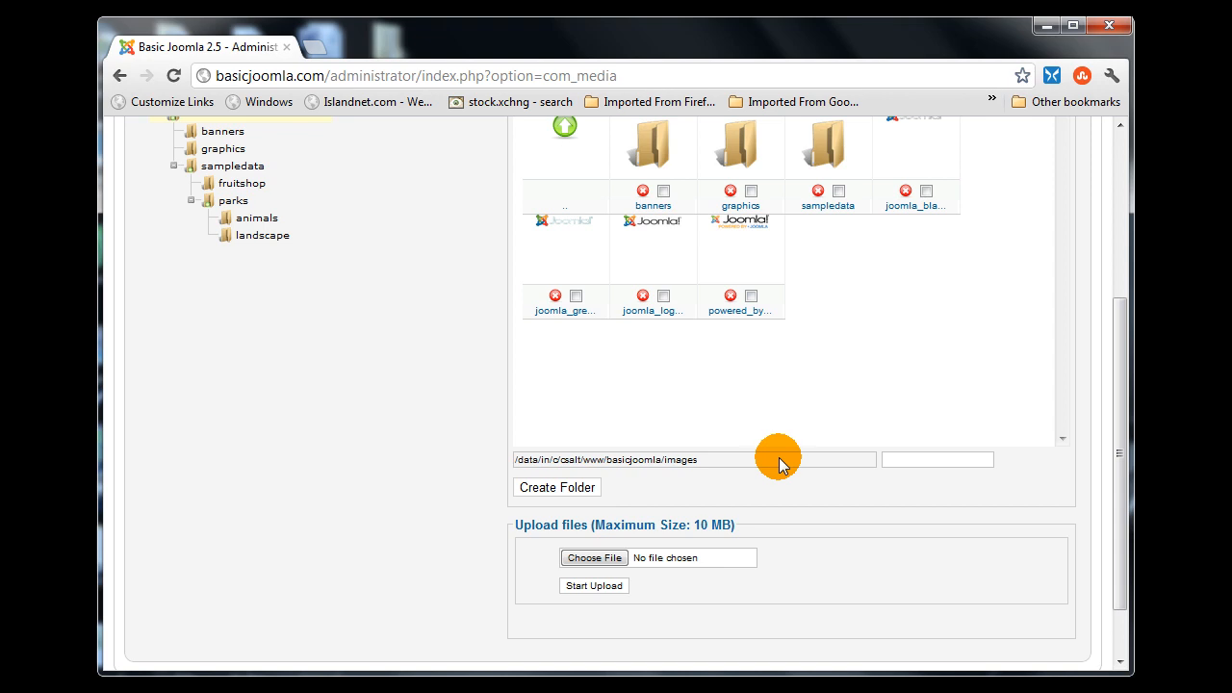
{"action": "left_click", "coordinate": [923, 458]}
{"action": "type", "text": "test"}
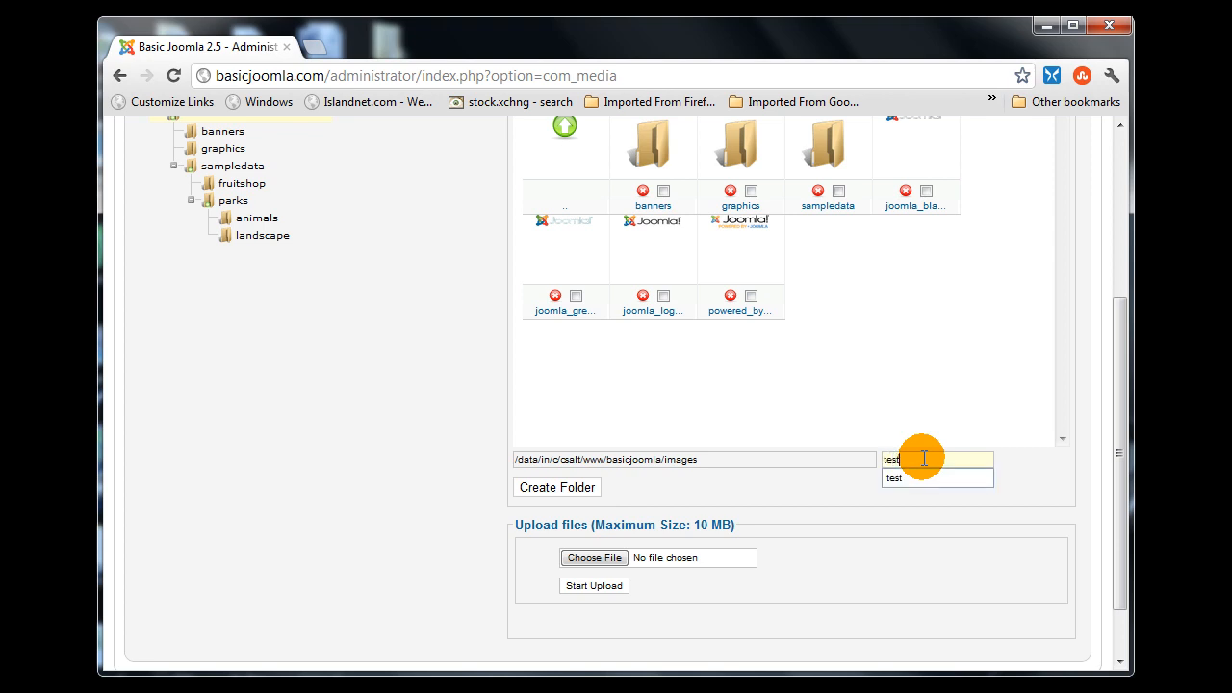
{"action": "left_click", "coordinate": [557, 491]}
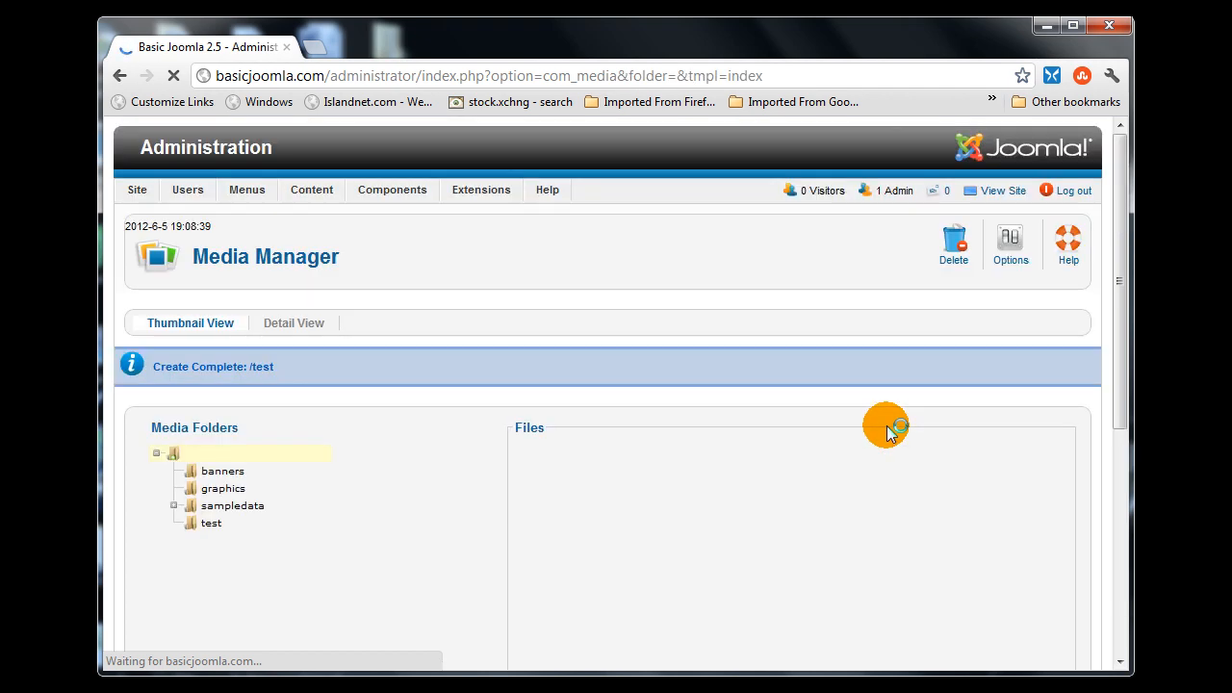
- Upload cocacola_.jpg from the computer's Downloads folder into the test folder
{"action": "scroll", "coordinate": [891, 432], "scroll_direction": "down", "scroll_amount": 2}
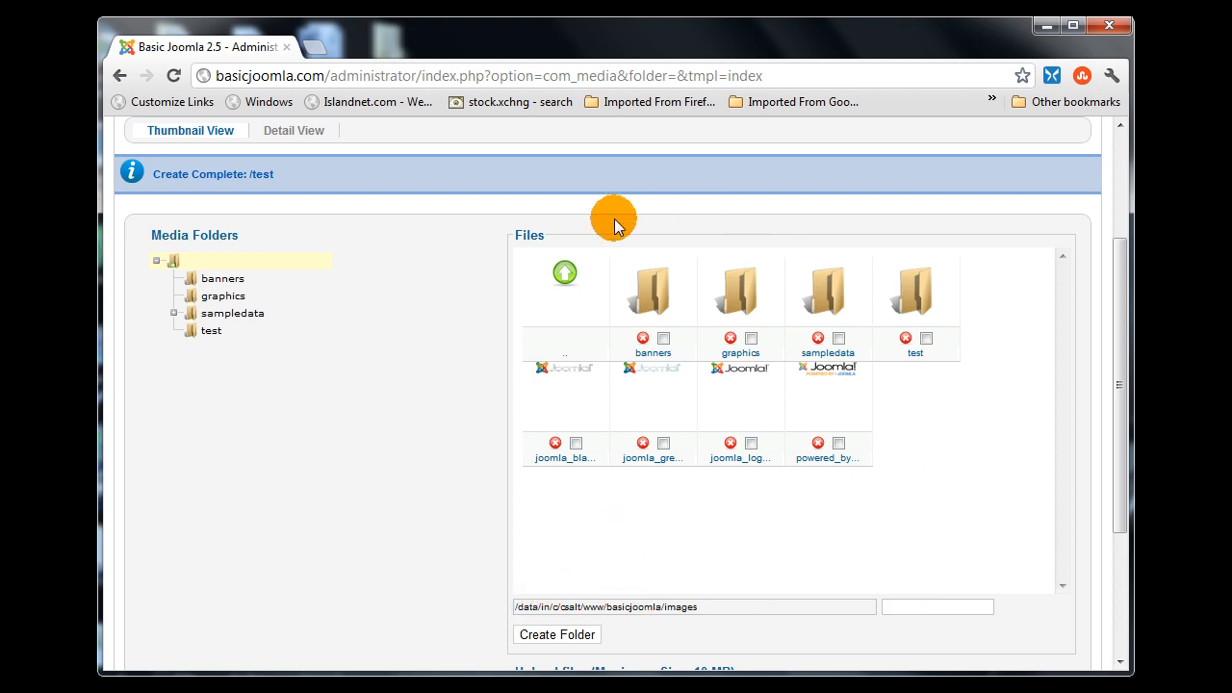
{"action": "left_click", "coordinate": [917, 298]}
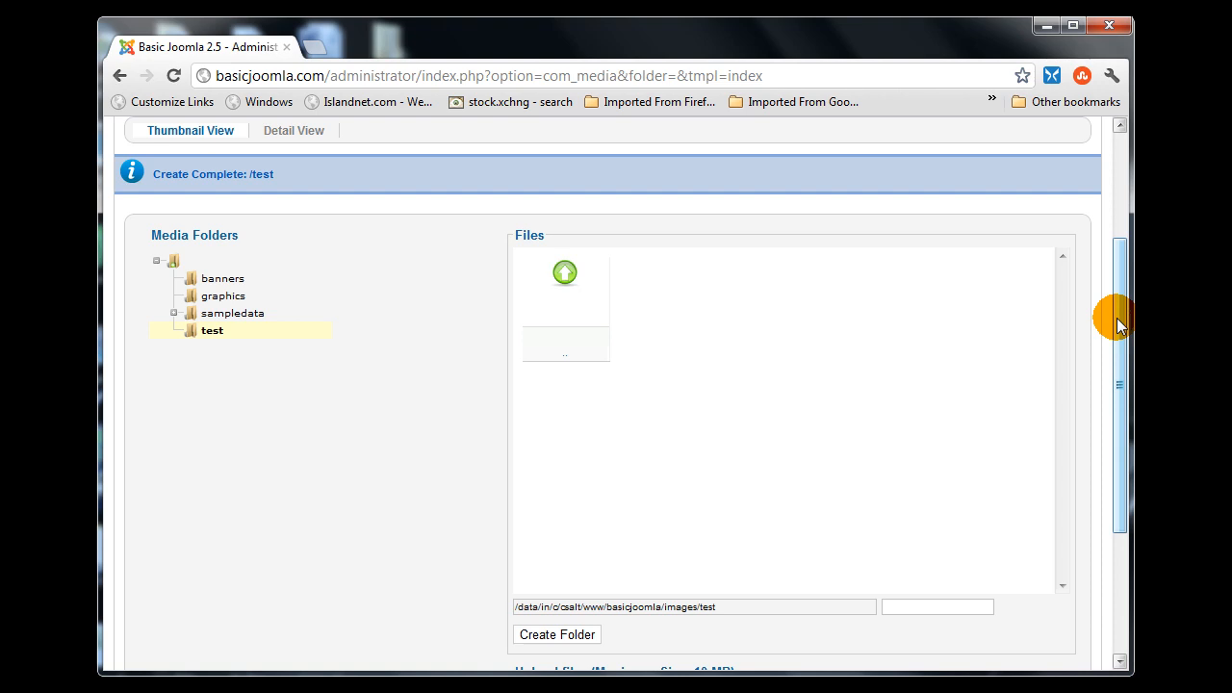
{"action": "left_click_drag", "start_coordinate": [1116, 326], "coordinate": [1123, 417]}
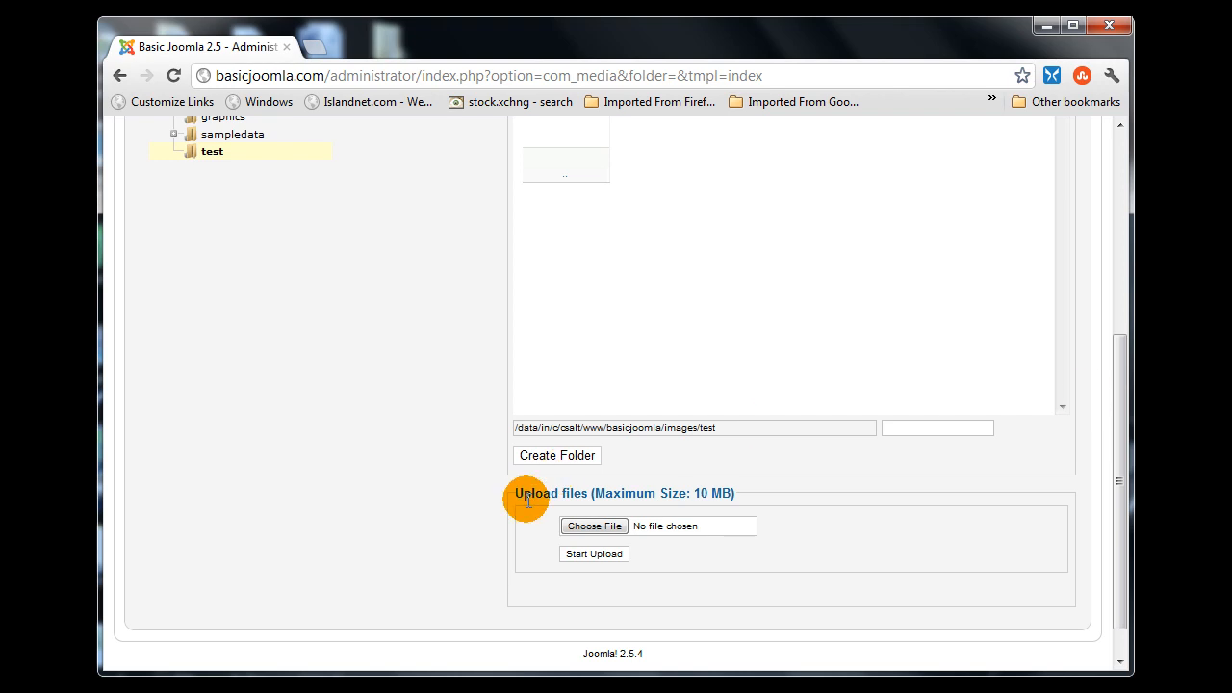
{"action": "left_click", "coordinate": [600, 526]}
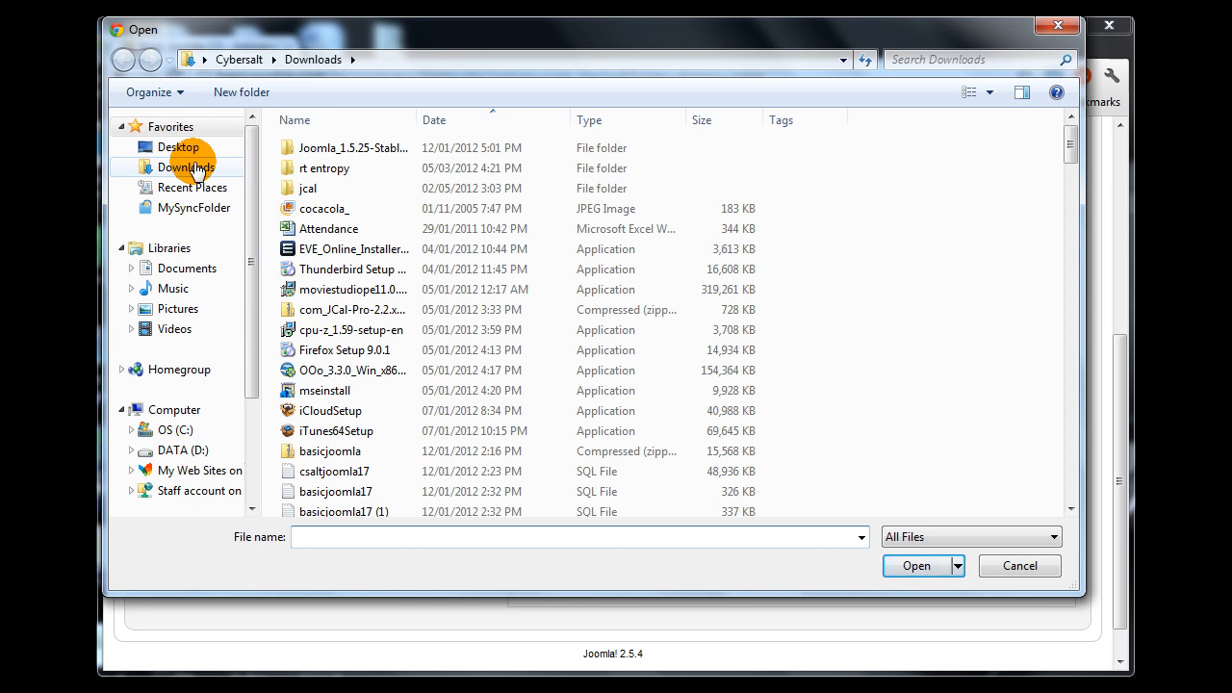
{"action": "left_click", "coordinate": [312, 210]}
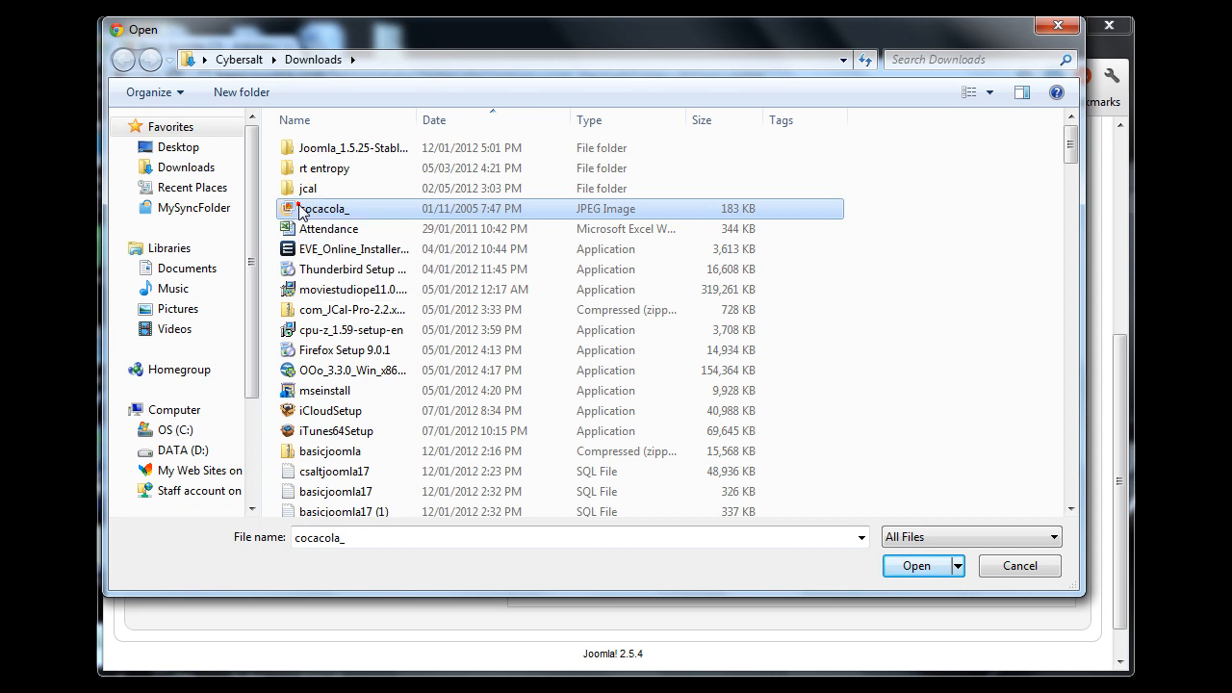
{"action": "double_click", "coordinate": [302, 210]}
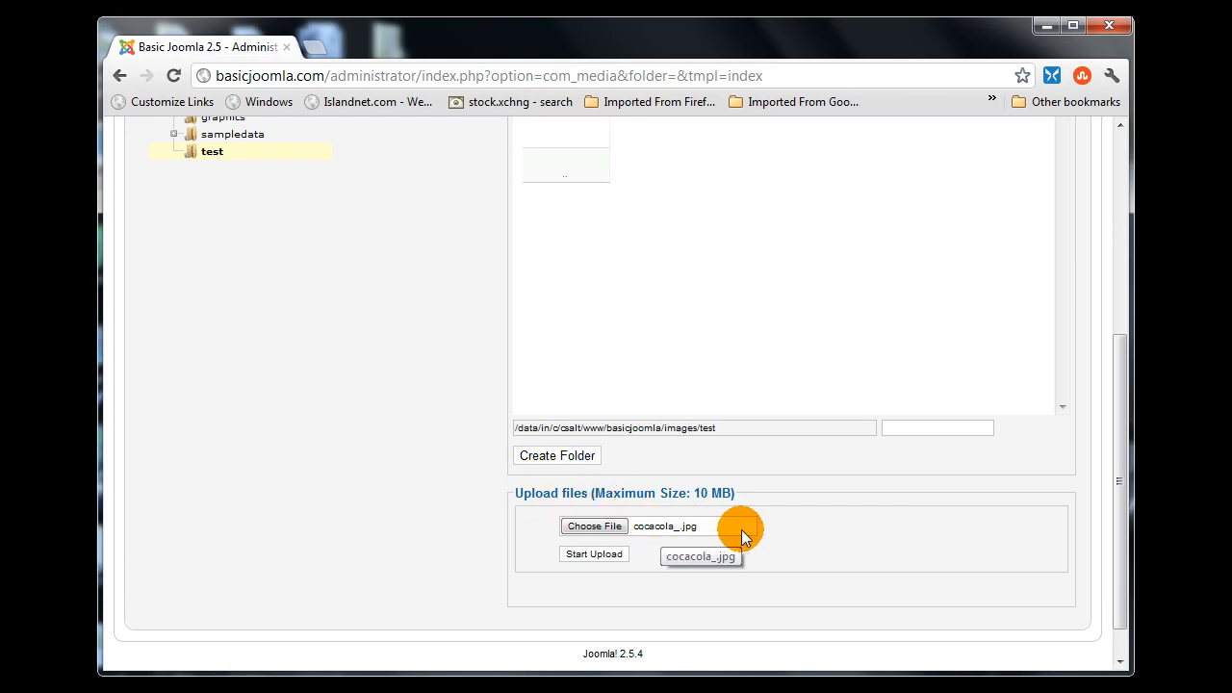
{"action": "scroll", "coordinate": [738, 537], "scroll_direction": "up", "scroll_amount": 1}
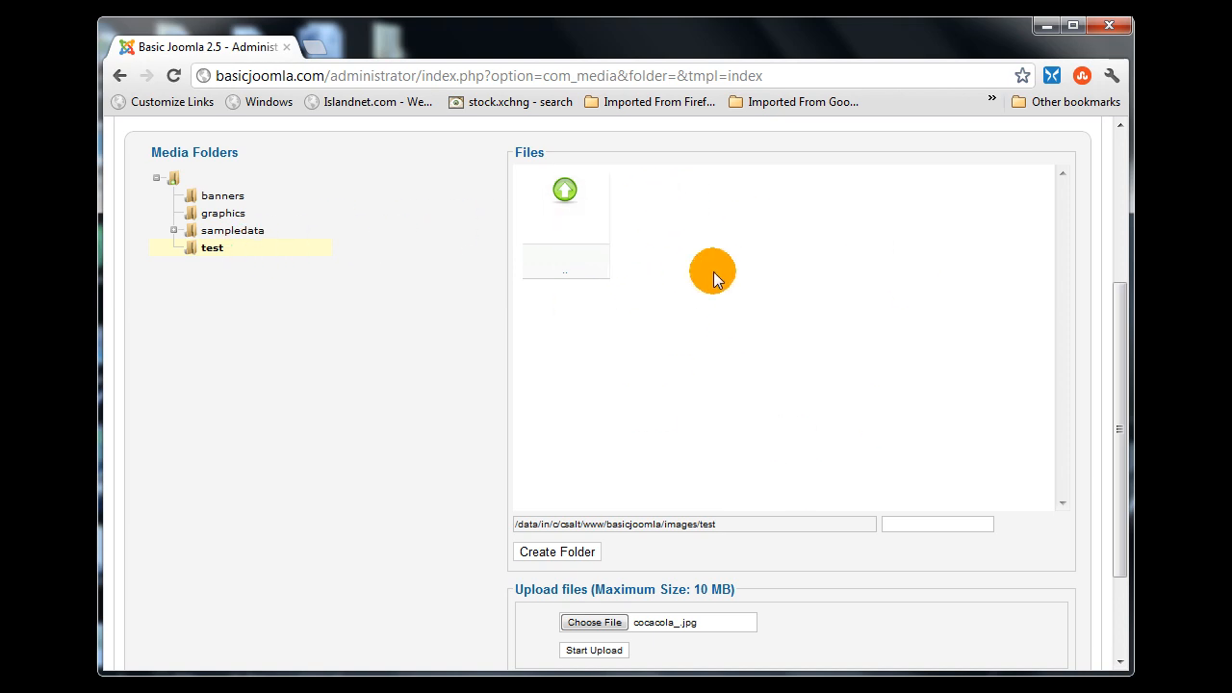
{"action": "scroll", "coordinate": [720, 259], "scroll_direction": "down", "scroll_amount": 1}
{"action": "left_click", "coordinate": [594, 555]}
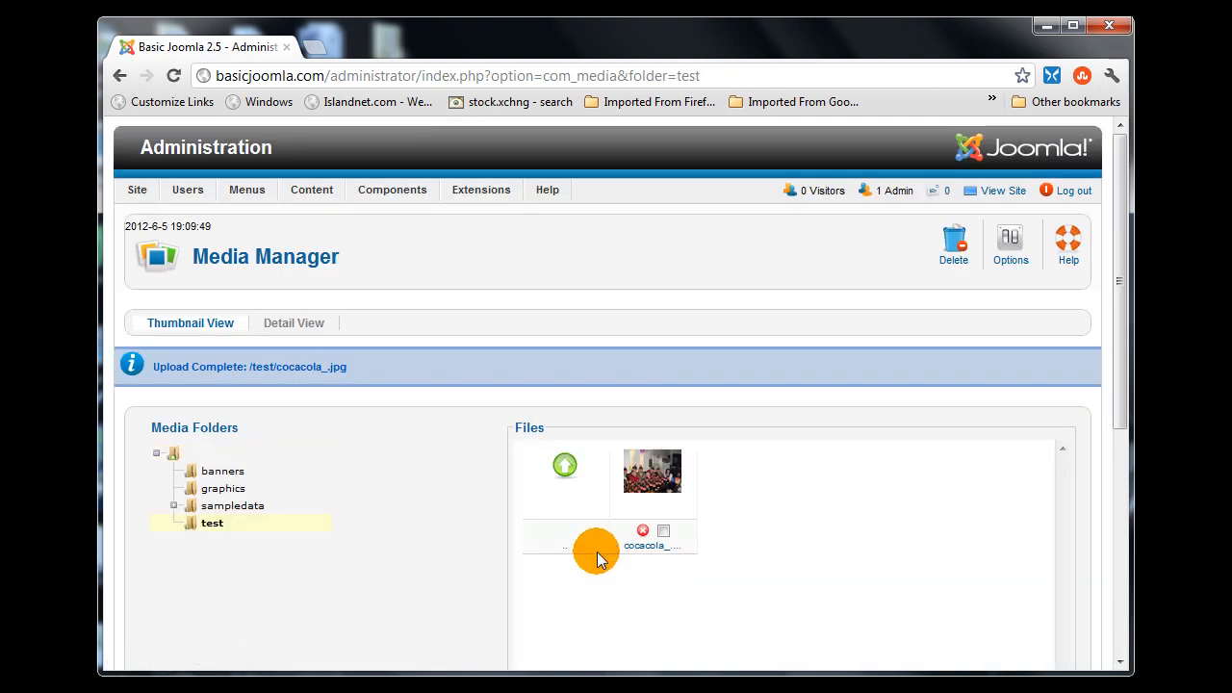
- Preview the uploaded cocacola_.jpg image at full size and delete it from the test folder
{"action": "left_click", "coordinate": [671, 483]}
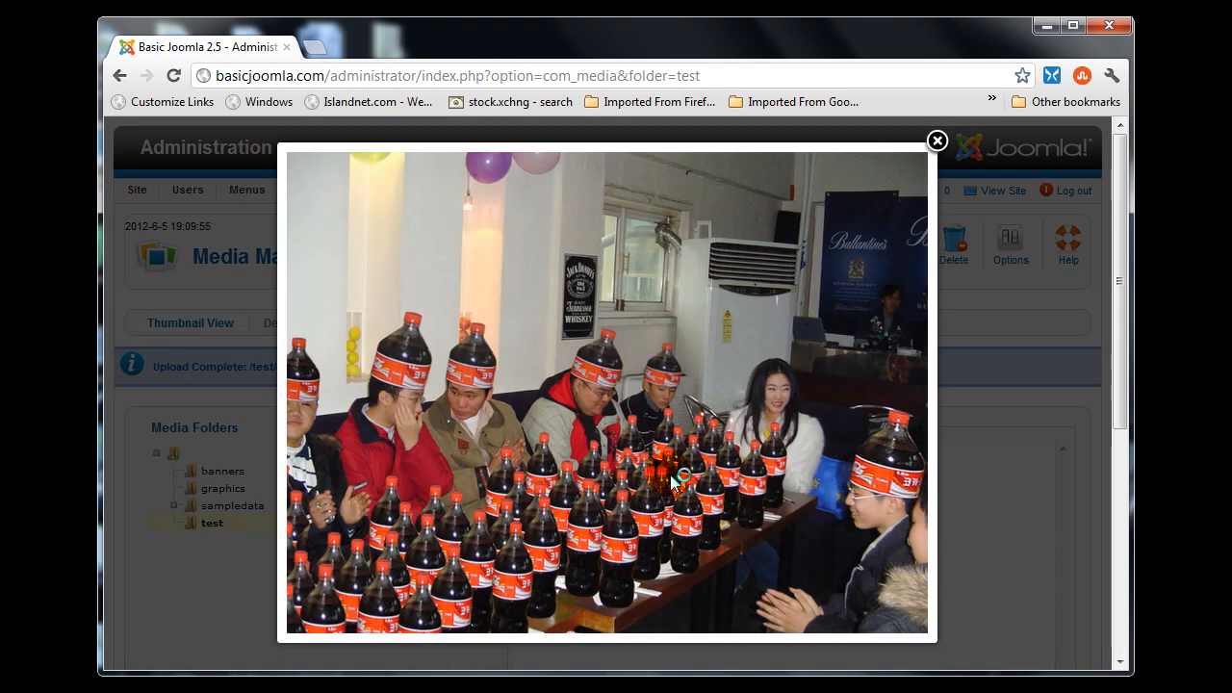
{"action": "left_click", "coordinate": [937, 141]}
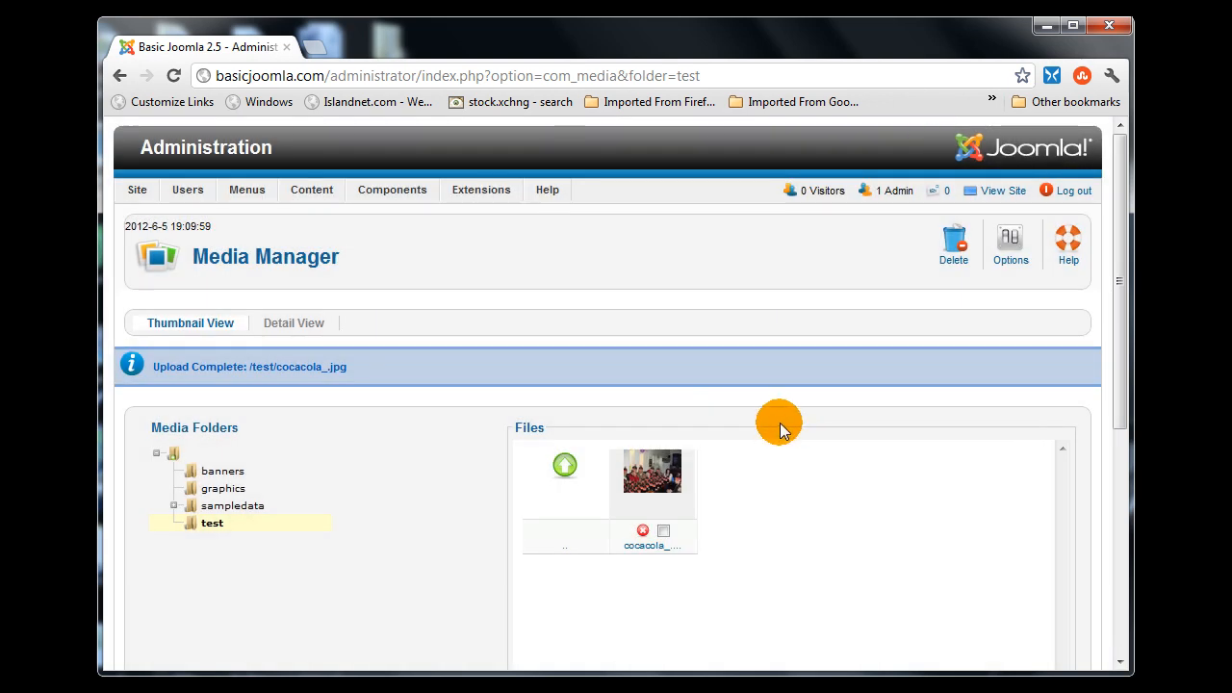
{"action": "left_click", "coordinate": [644, 534]}
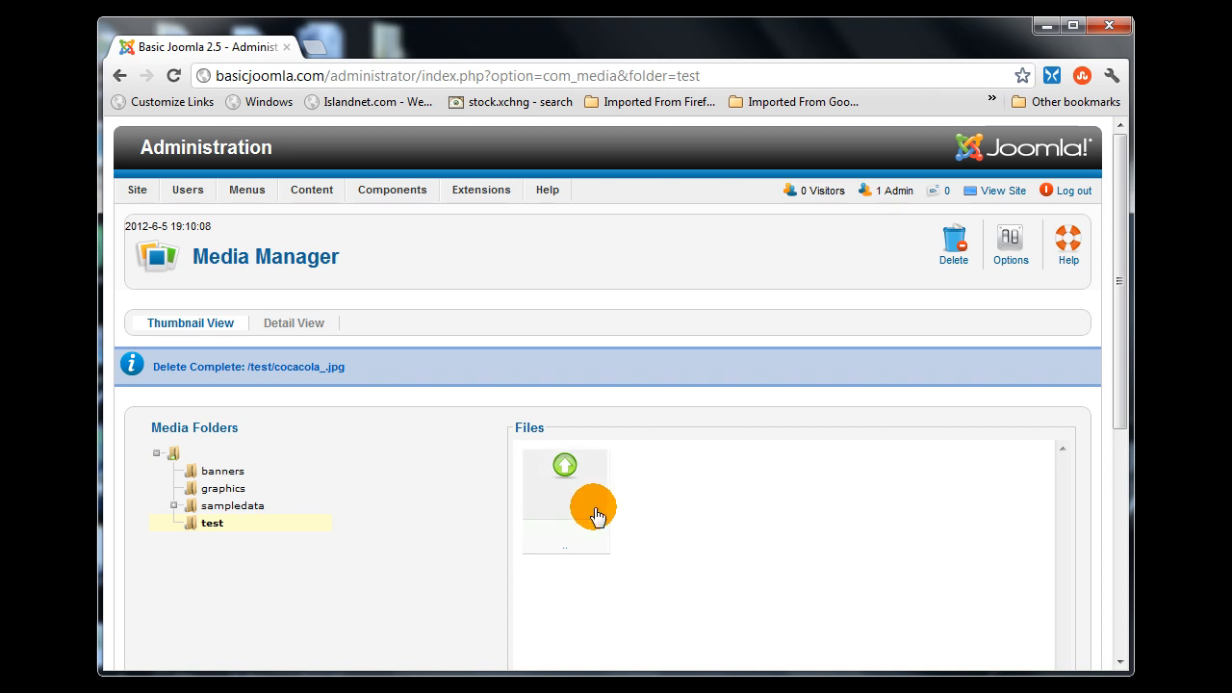
- Return to the root media folder and delete the empty test folder
{"action": "left_click", "coordinate": [555, 470]}
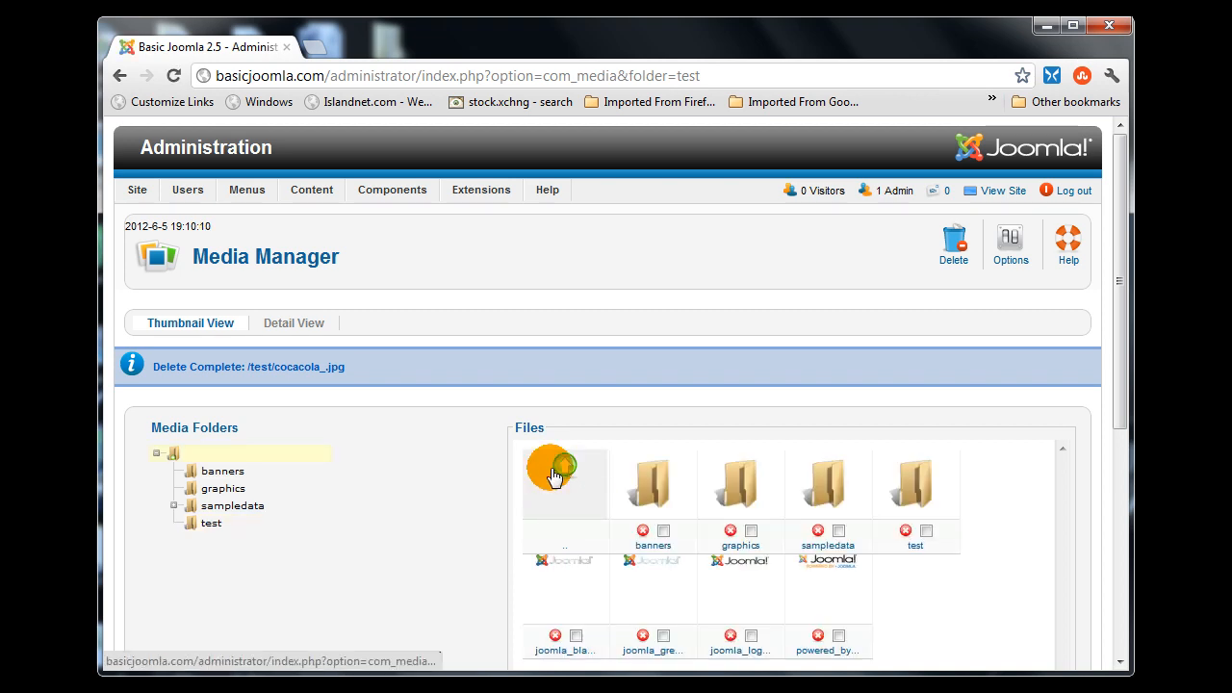
{"action": "scroll", "coordinate": [1095, 434], "scroll_direction": "down", "scroll_amount": 1}
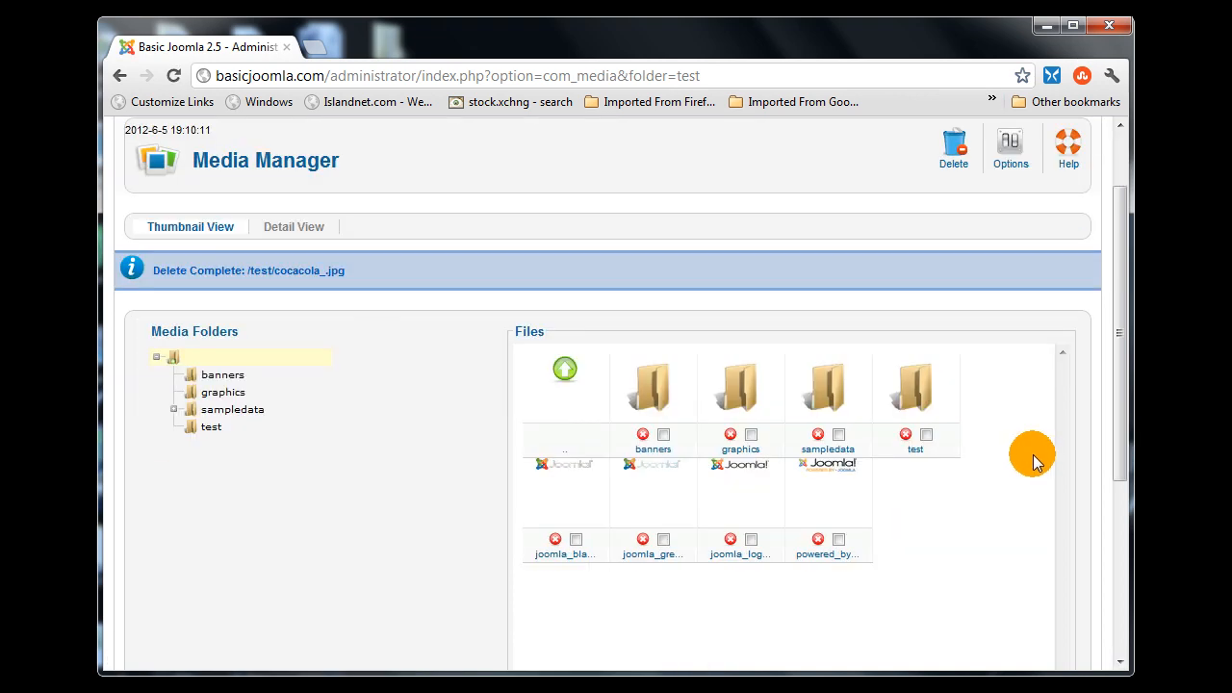
{"action": "left_click", "coordinate": [905, 435]}
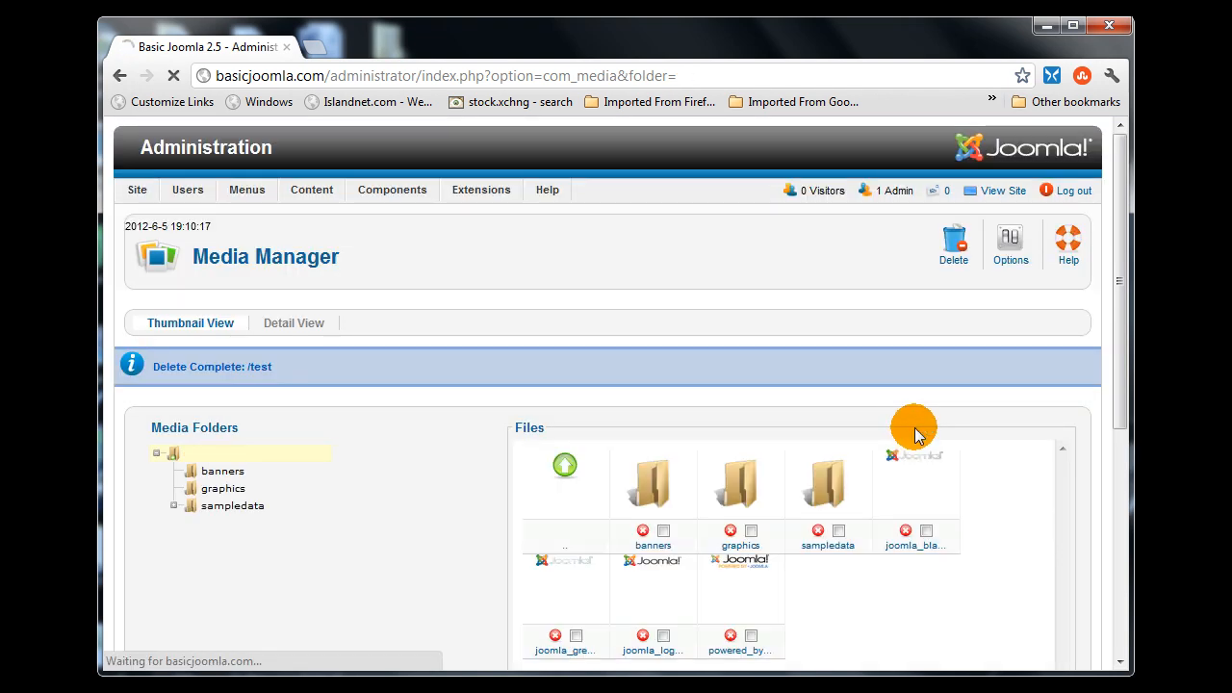
{"action": "scroll", "coordinate": [914, 434], "scroll_direction": "down", "scroll_amount": 3}
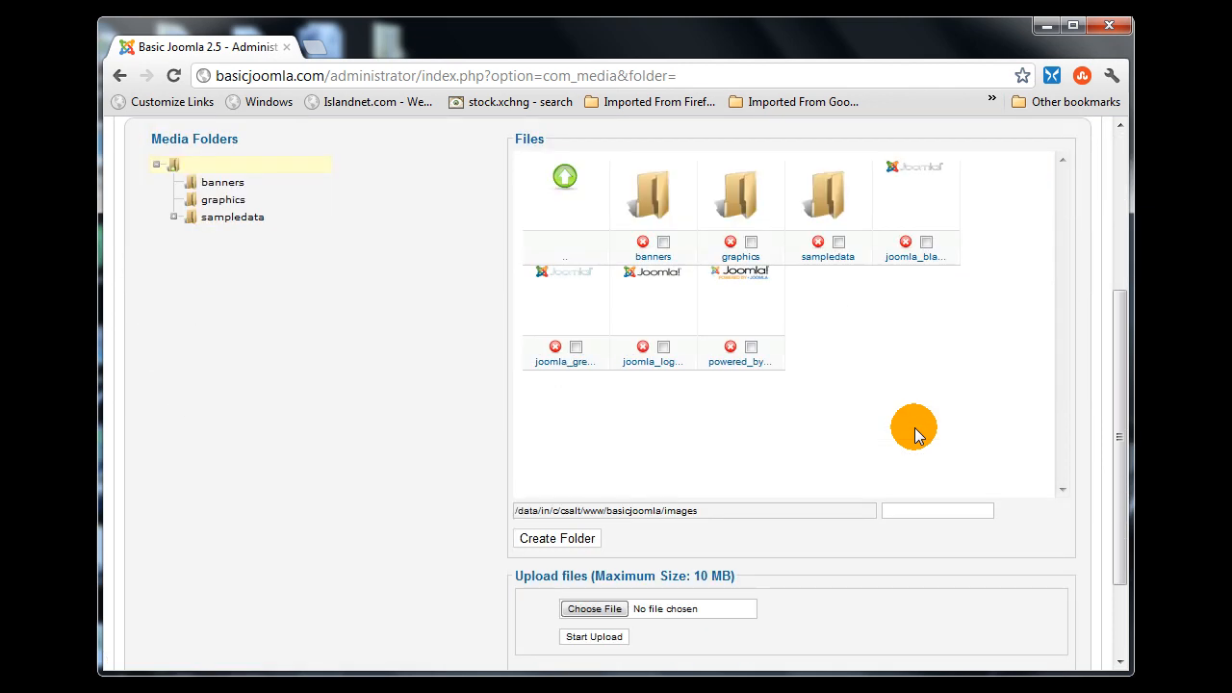
{"action": "scroll", "coordinate": [915, 433], "scroll_direction": "up", "scroll_amount": 2}
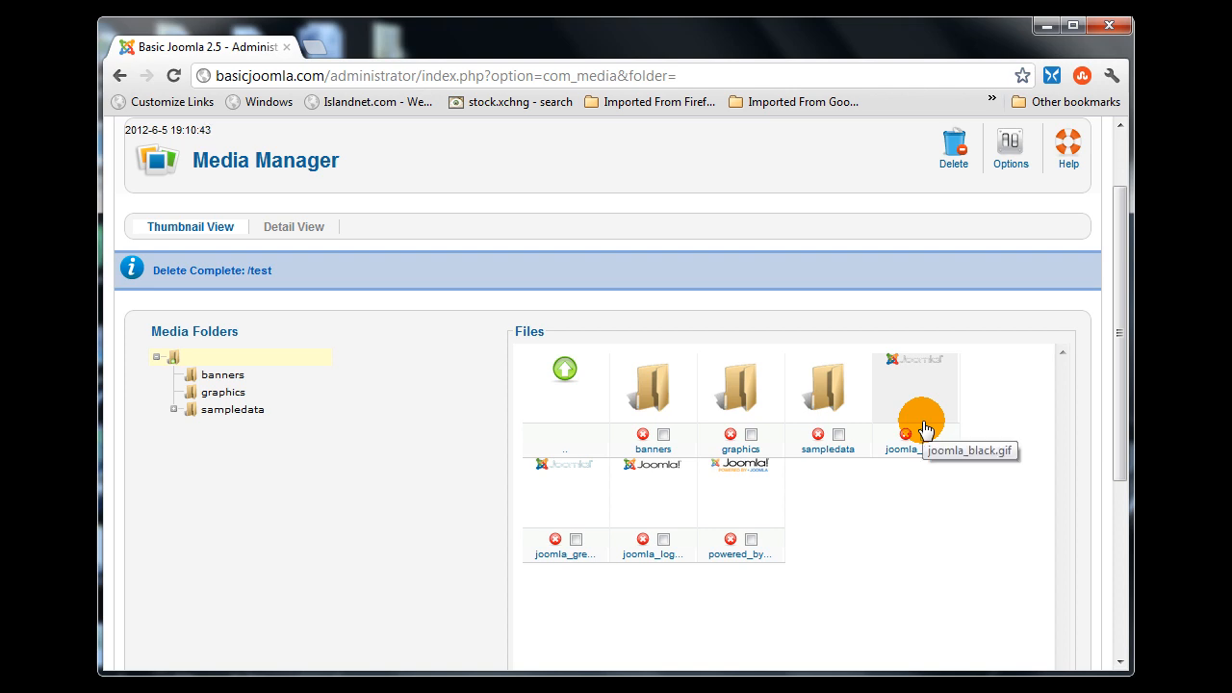
{"action": "scroll", "coordinate": [922, 428], "scroll_direction": "down", "scroll_amount": 2}
{"action": "scroll", "coordinate": [922, 433], "scroll_direction": "up", "scroll_amount": 2}
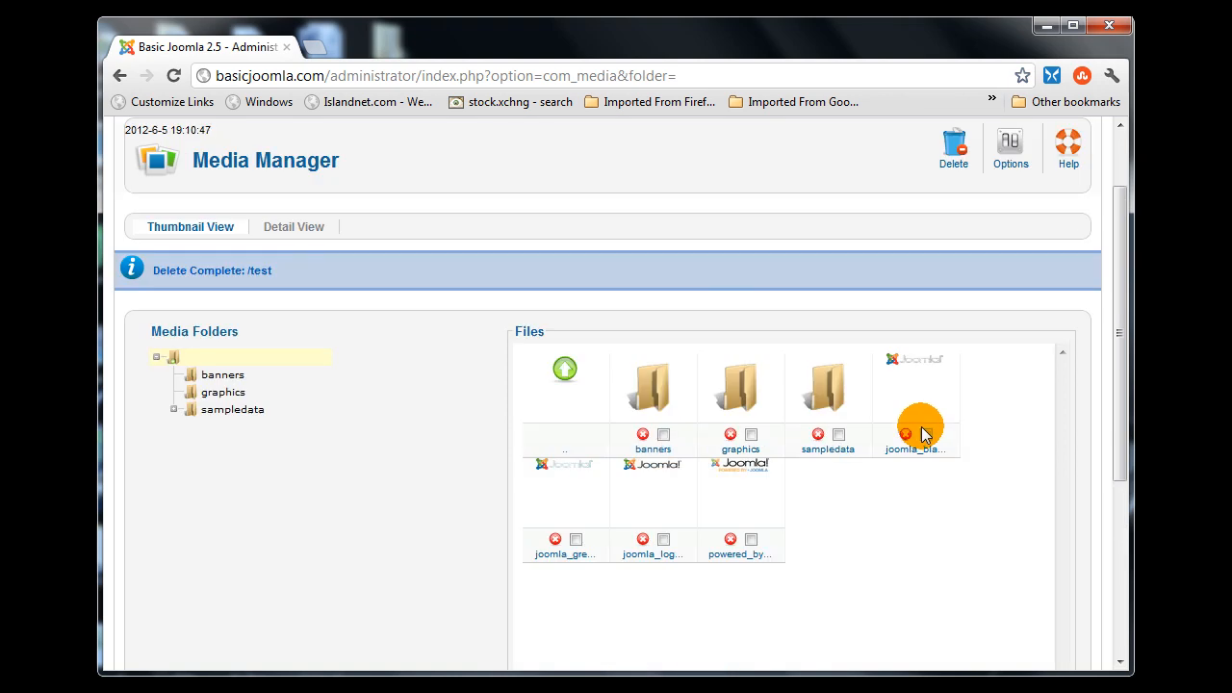